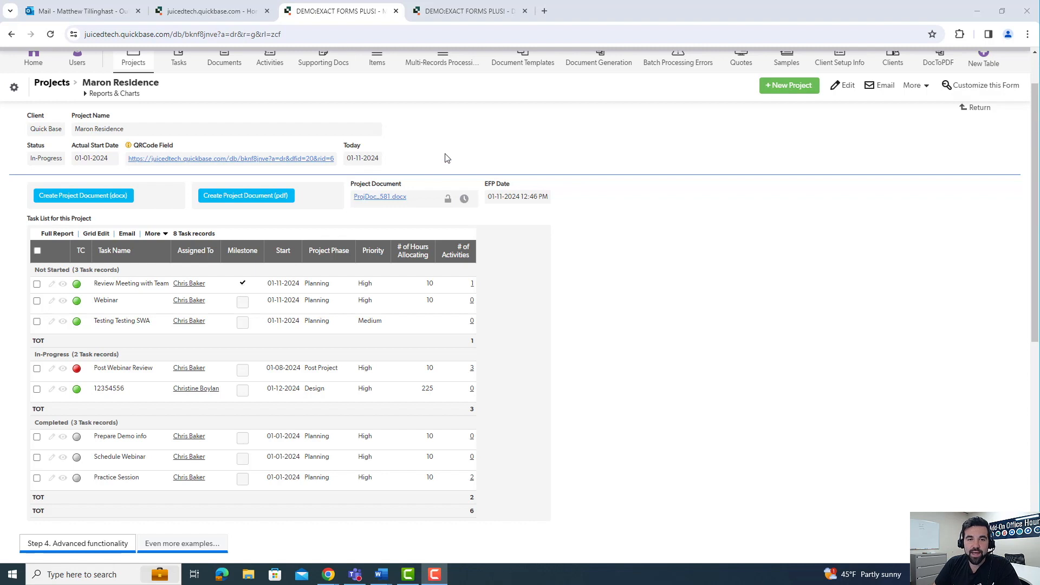
Generate the project document as a PDF from the Maron Residence project record
{"action": "scroll", "coordinate": [450, 158], "scroll_direction": "up", "scroll_amount": 1}
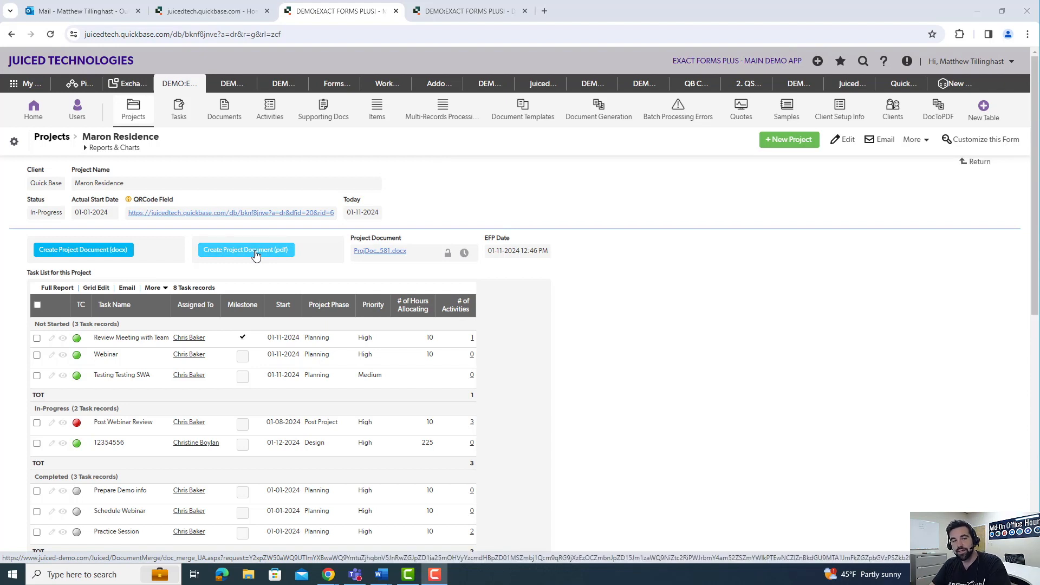
{"action": "left_click", "coordinate": [466, 11]}
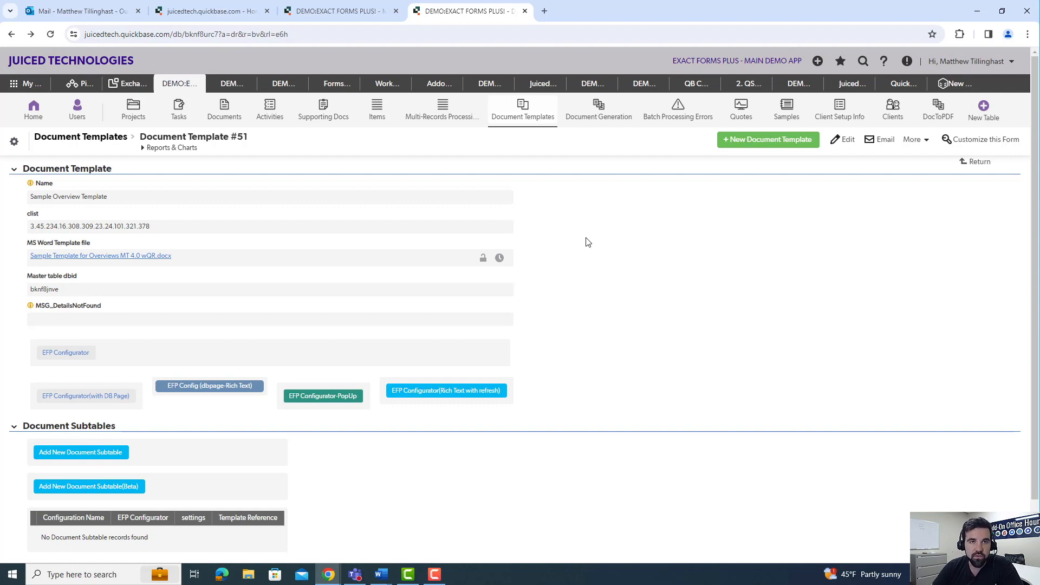
{"action": "left_click", "coordinate": [360, 10]}
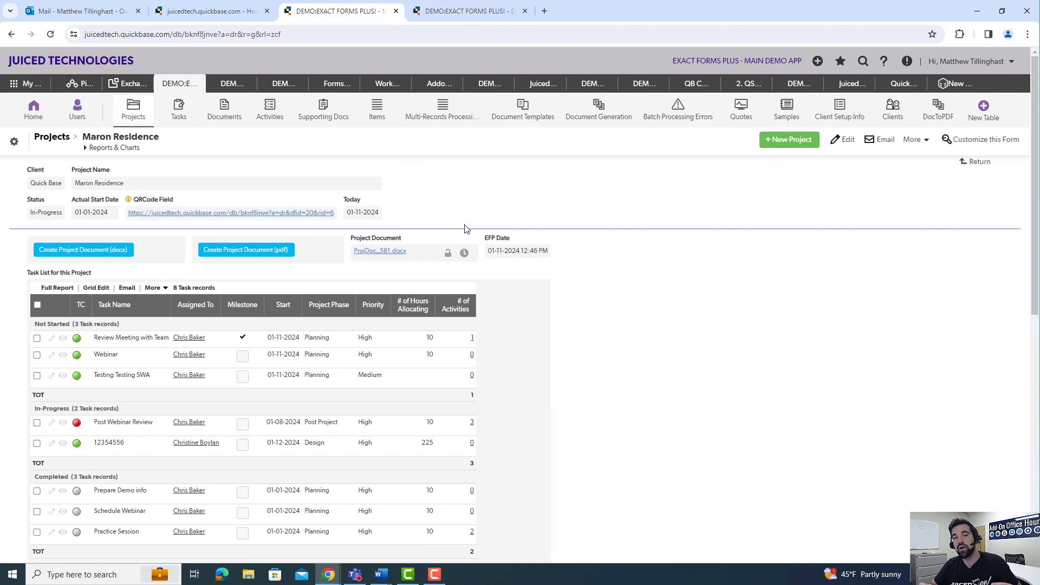
{"action": "left_click", "coordinate": [245, 249]}
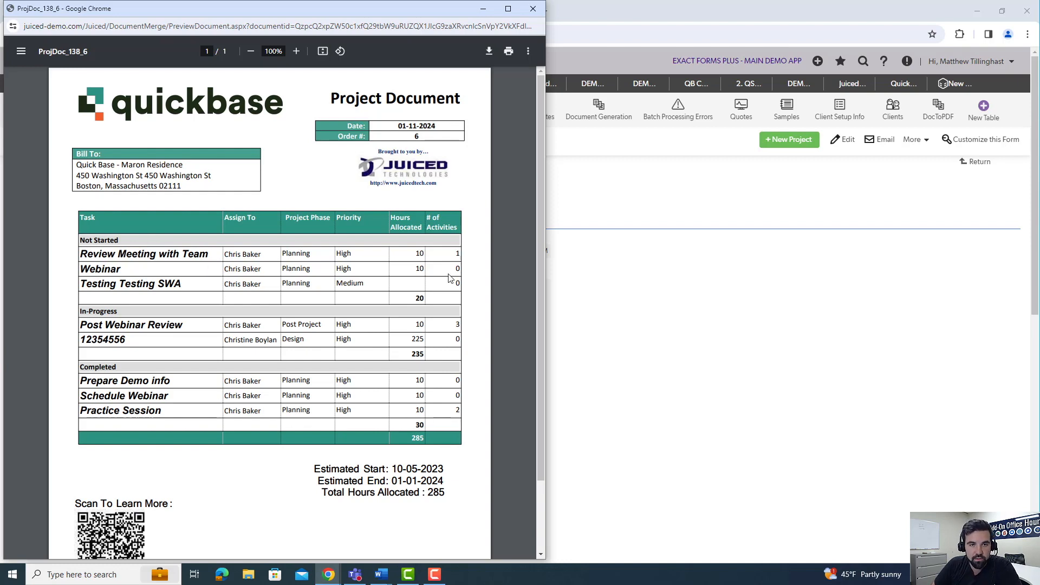
Place the PDF preview beside the project record, compare it with the task list down to the footer, and close the preview
{"action": "left_click_drag", "start_coordinate": [306, 35], "coordinate": [760, 38]}
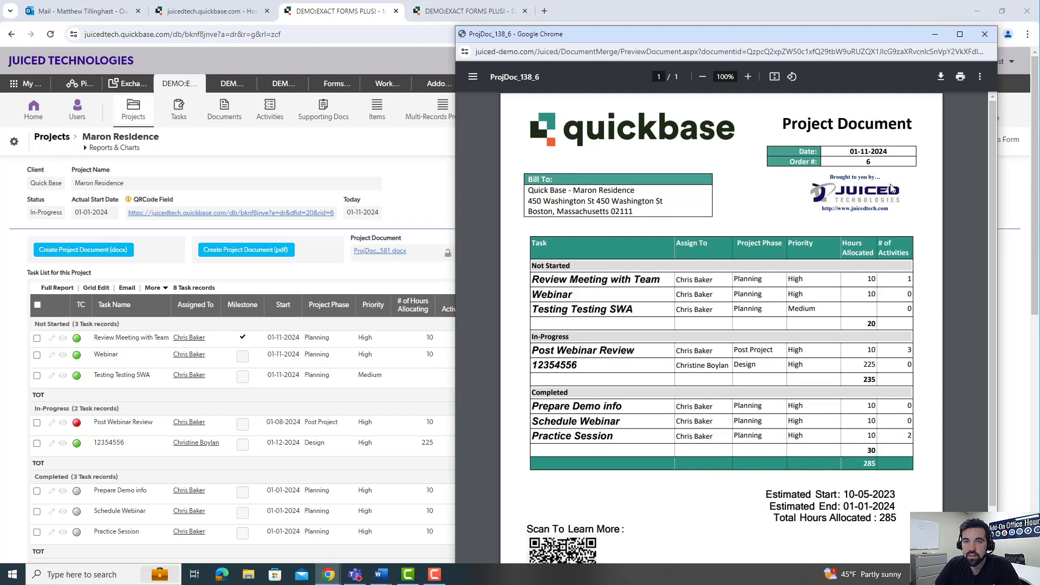
{"action": "scroll", "coordinate": [142, 315], "scroll_direction": "down", "scroll_amount": 1}
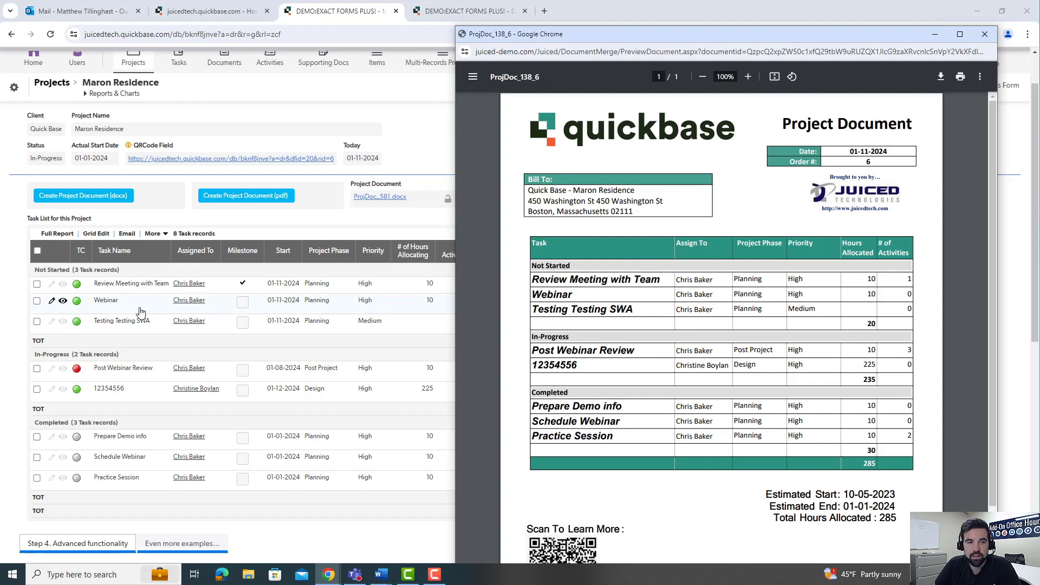
{"action": "scroll", "coordinate": [610, 383], "scroll_direction": "down", "scroll_amount": 2}
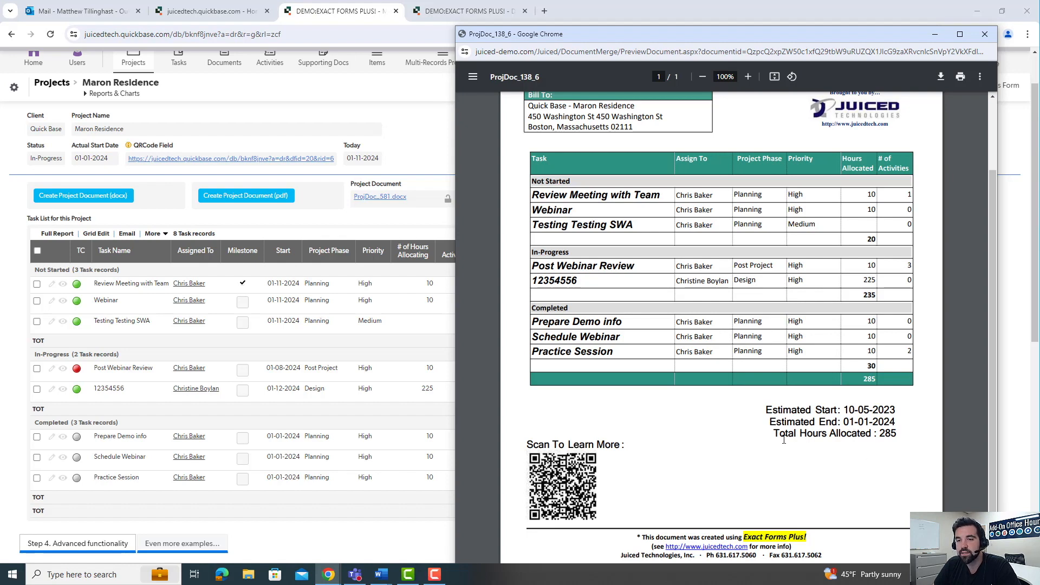
{"action": "scroll", "coordinate": [877, 433], "scroll_direction": "up", "scroll_amount": 2}
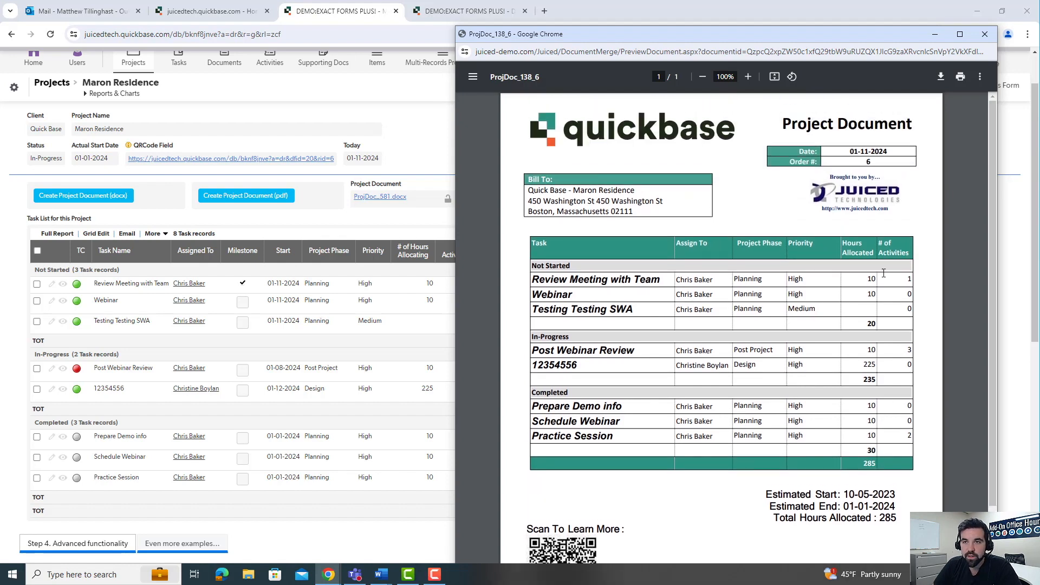
{"action": "left_click", "coordinate": [980, 36]}
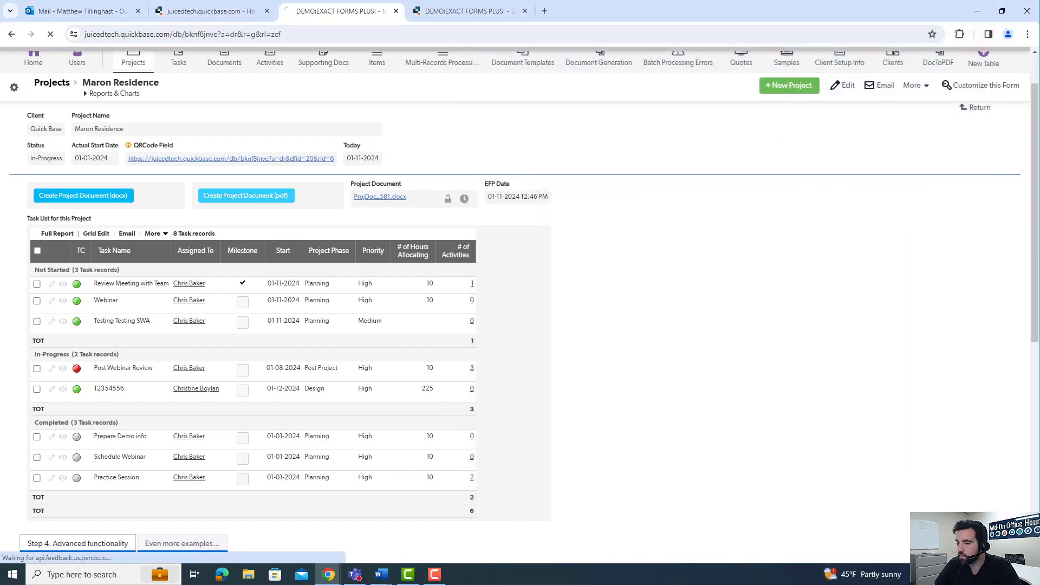
Switch to the Word template and examine the ~234~ merge field in the Bill To table
{"action": "key", "text": "alt+Tab"}
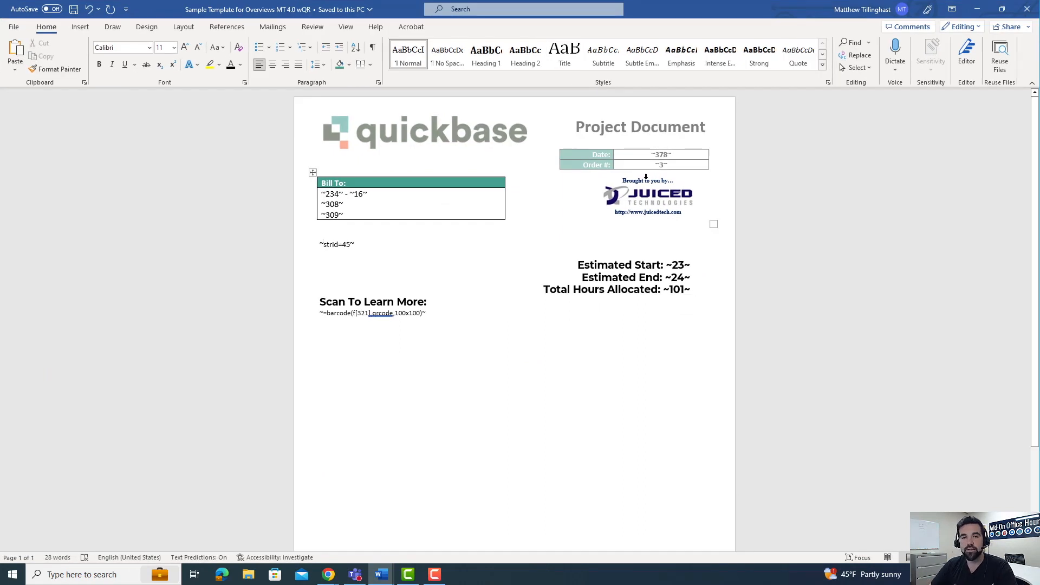
{"action": "left_click", "coordinate": [330, 193]}
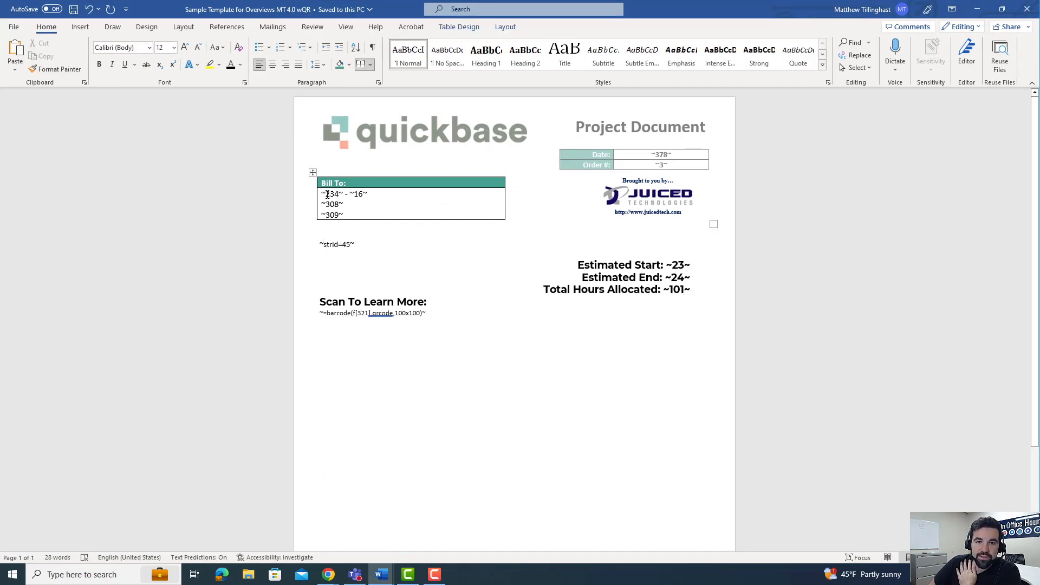
{"action": "left_click_drag", "start_coordinate": [326, 194], "coordinate": [340, 195]}
{"action": "left_click", "coordinate": [345, 194]}
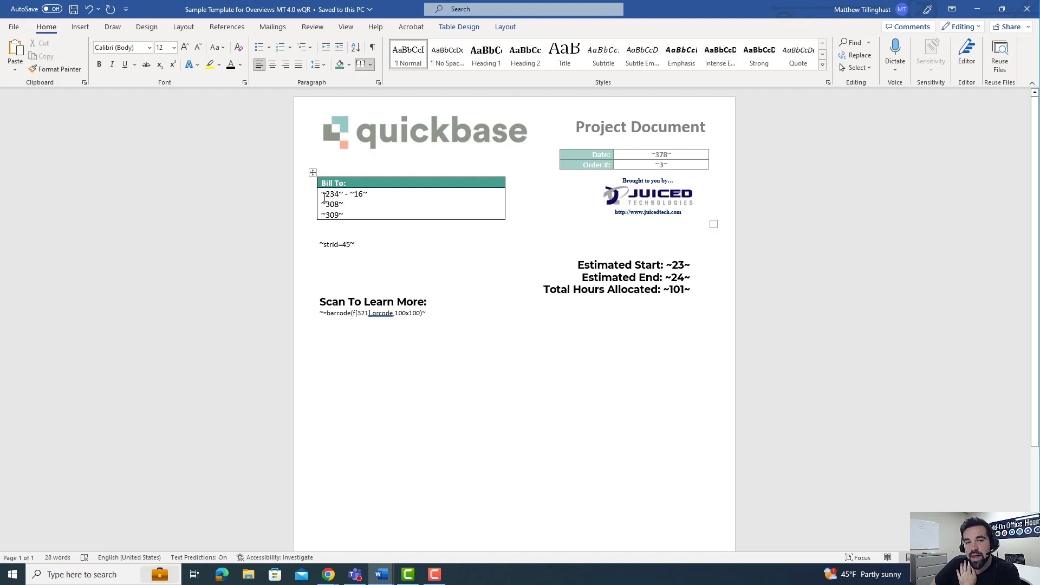
Switch back to the project record in Chrome and look up the field ID of Project Name
{"action": "left_click_drag", "start_coordinate": [648, 8], "coordinate": [1039, 32]}
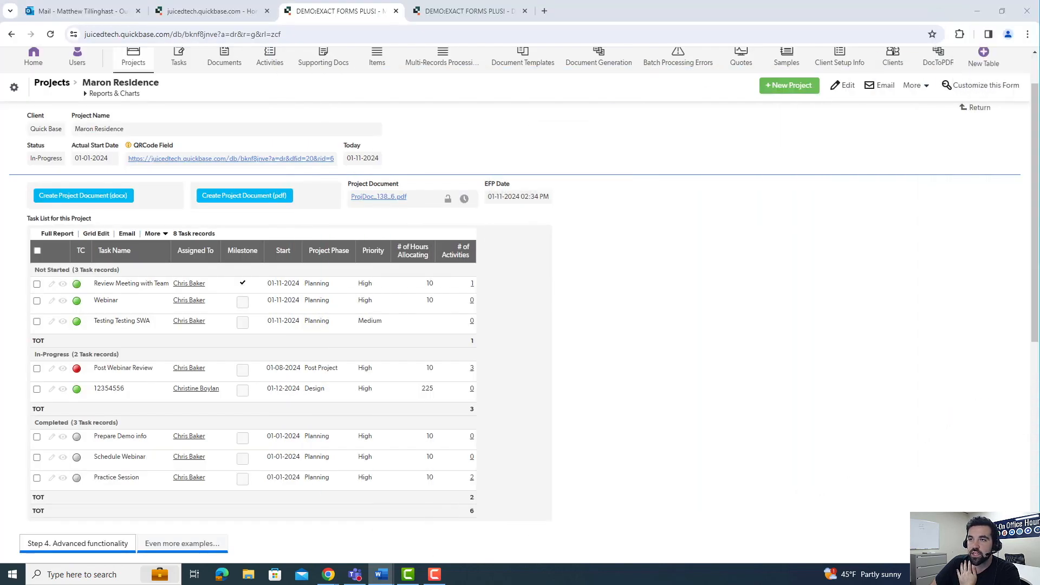
{"action": "right_click", "coordinate": [49, 127]}
{"action": "right_click", "coordinate": [99, 119]}
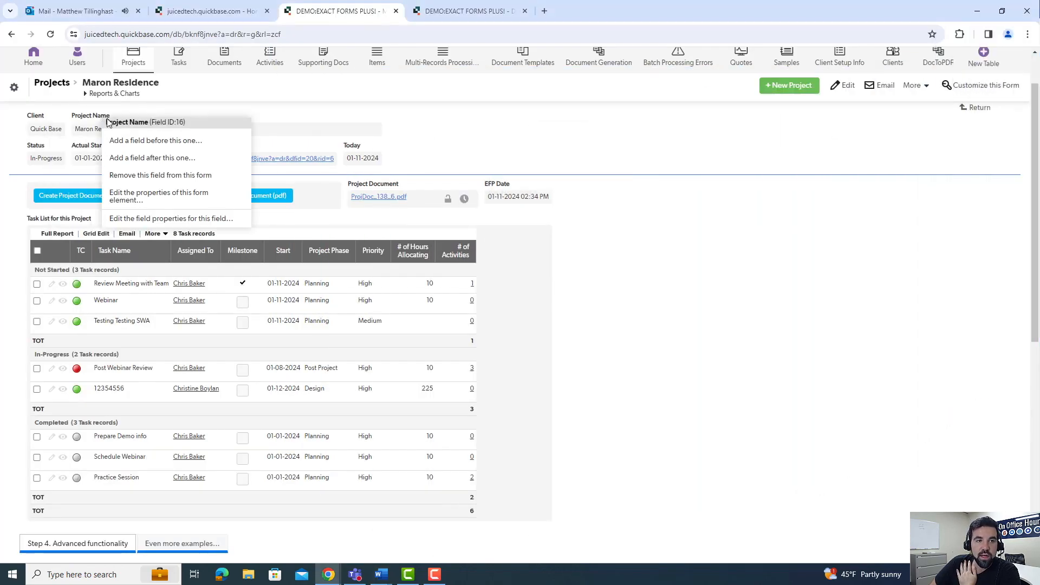
{"action": "left_click", "coordinate": [214, 113]}
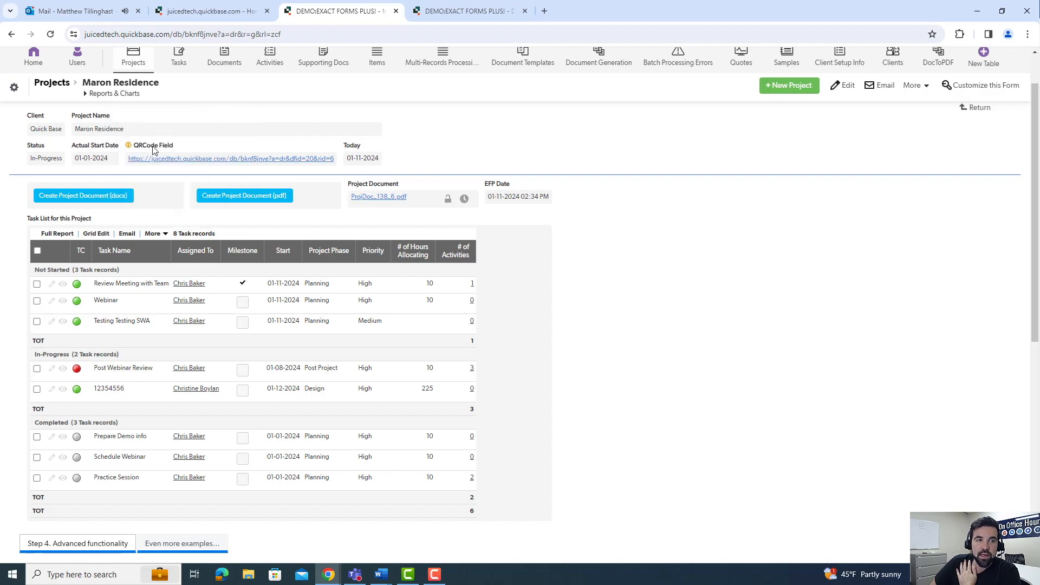
Return to the Word template and examine the ~234~ and ~16~ placeholders on the first Bill To line
{"action": "left_click_drag", "start_coordinate": [1039, 4], "coordinate": [466, 0]}
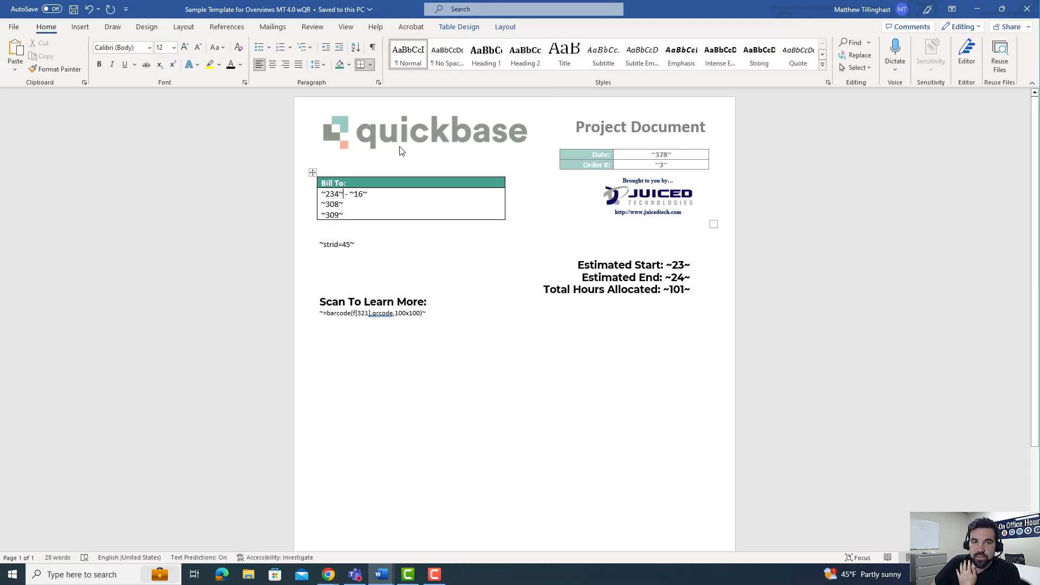
{"action": "left_click_drag", "start_coordinate": [323, 194], "coordinate": [367, 194]}
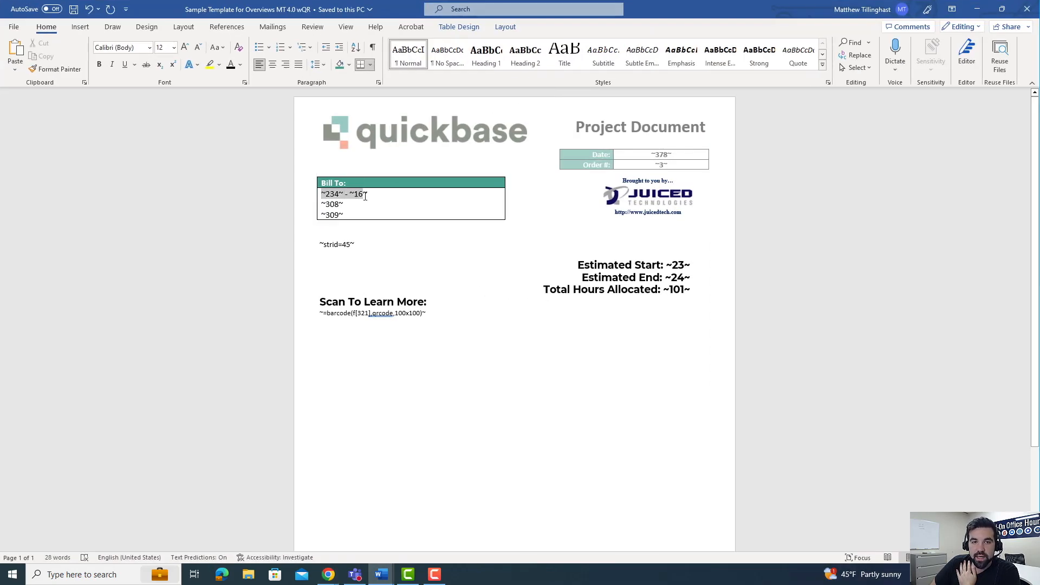
{"action": "left_click", "coordinate": [367, 194]}
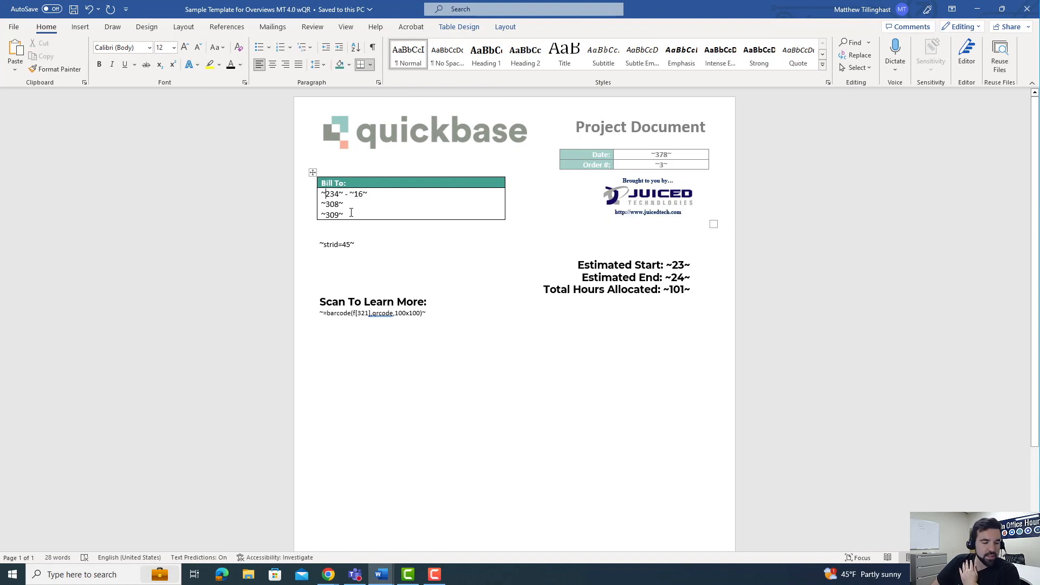
{"action": "left_click_drag", "start_coordinate": [323, 196], "coordinate": [343, 196]}
{"action": "left_click", "coordinate": [343, 196]}
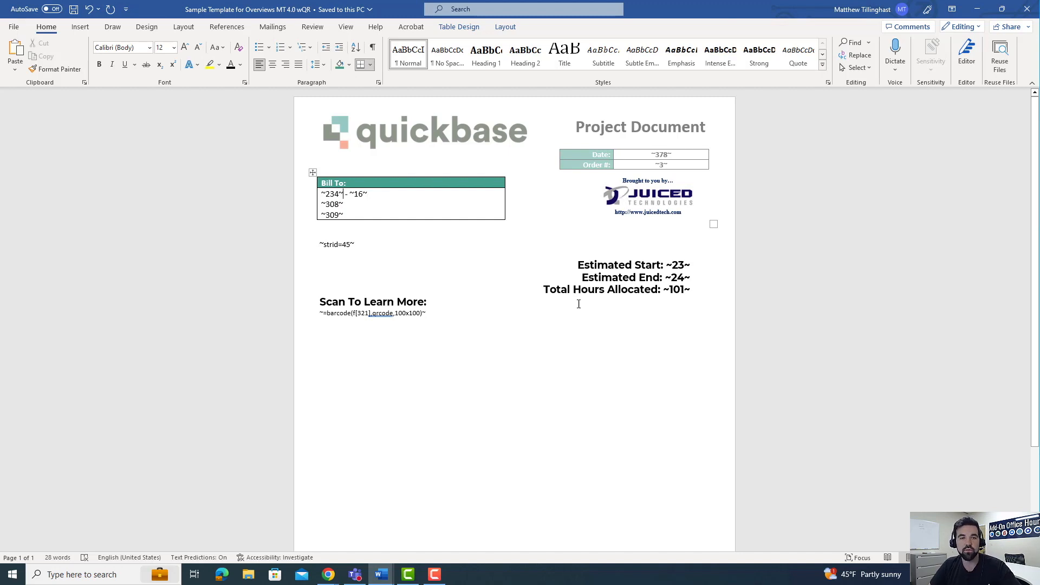
Examine the ~strid=45~ subtable placeholder below the Bill To table
{"action": "scroll", "coordinate": [532, 288], "scroll_direction": "down", "scroll_amount": 1}
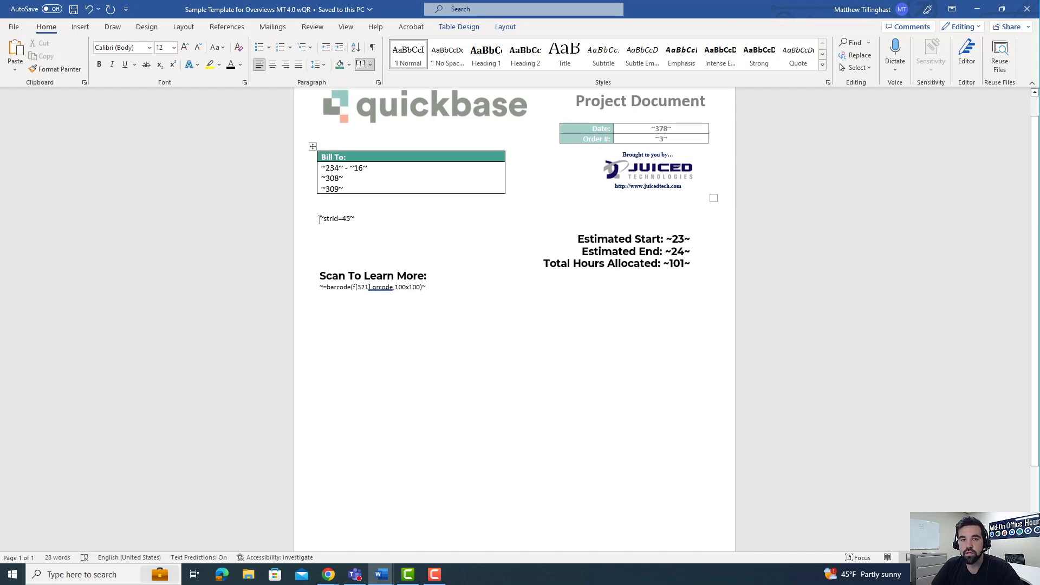
{"action": "left_click_drag", "start_coordinate": [320, 218], "coordinate": [356, 218]}
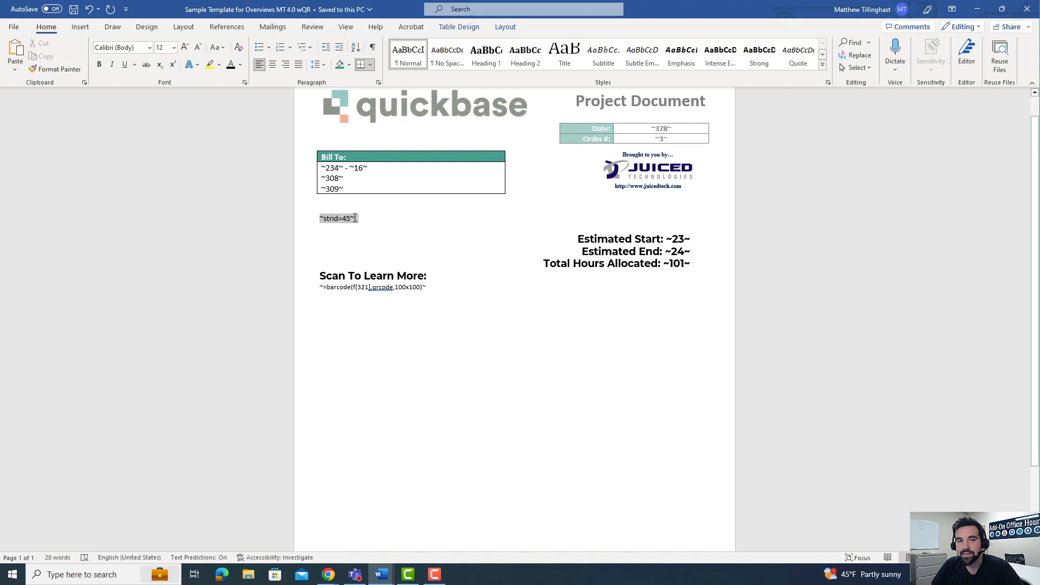
{"action": "left_click", "coordinate": [397, 224]}
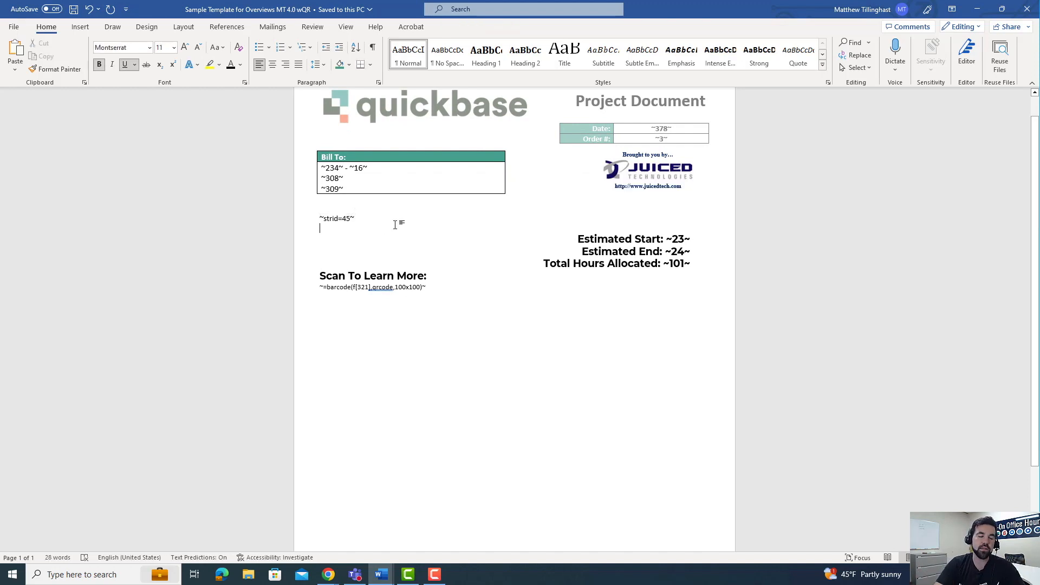
{"action": "left_click_drag", "start_coordinate": [320, 218], "coordinate": [352, 219]}
{"action": "left_click", "coordinate": [356, 219]}
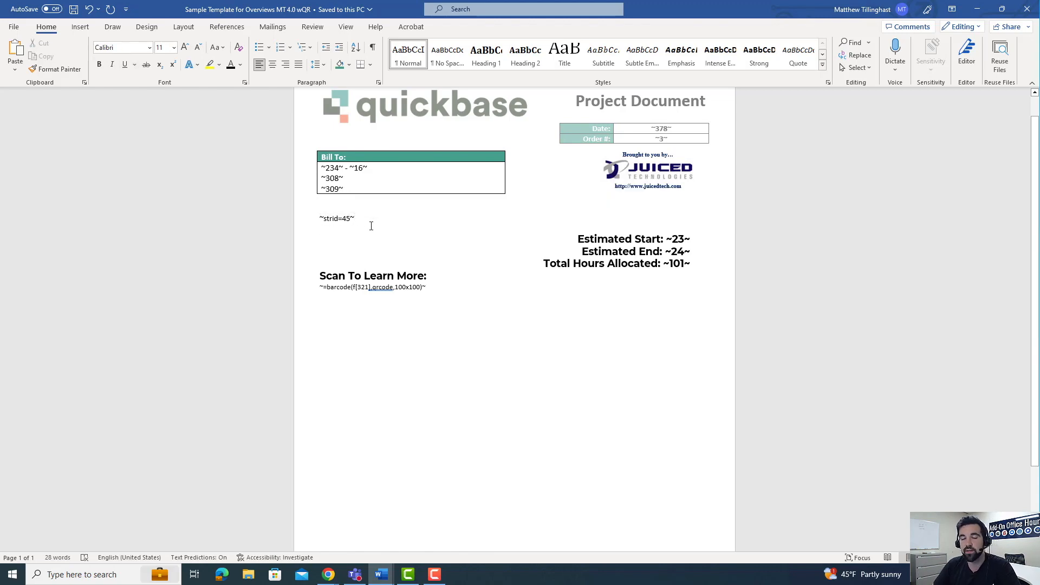
Switch to the Exact Forms Plus Configurator window and review the subtable's general settings and filter criteria
{"action": "left_click_drag", "start_coordinate": [739, 24], "coordinate": [1039, 260]}
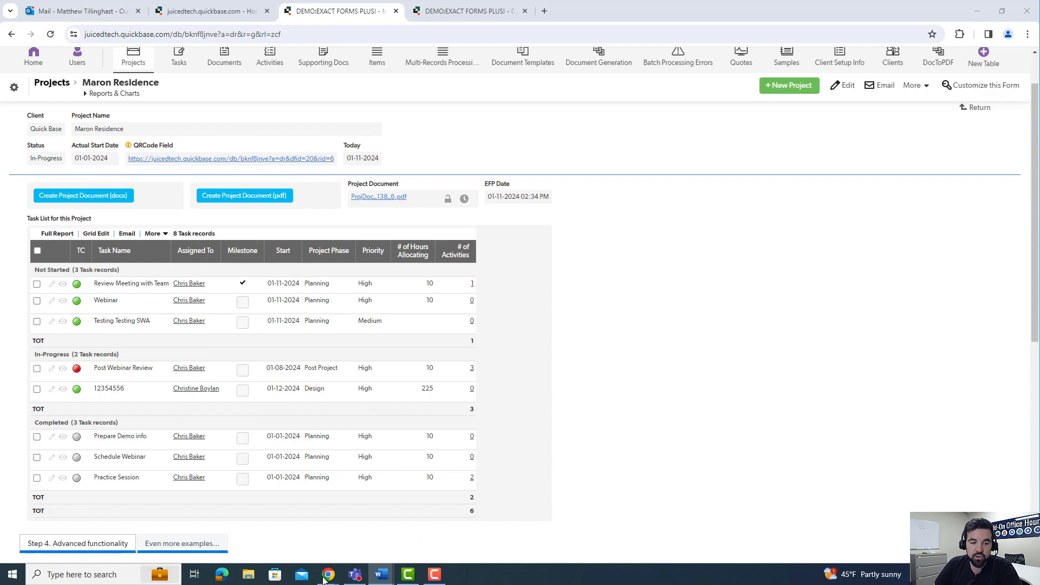
{"action": "mouse_move", "coordinate": [327, 581]}
{"action": "left_click", "coordinate": [379, 545]}
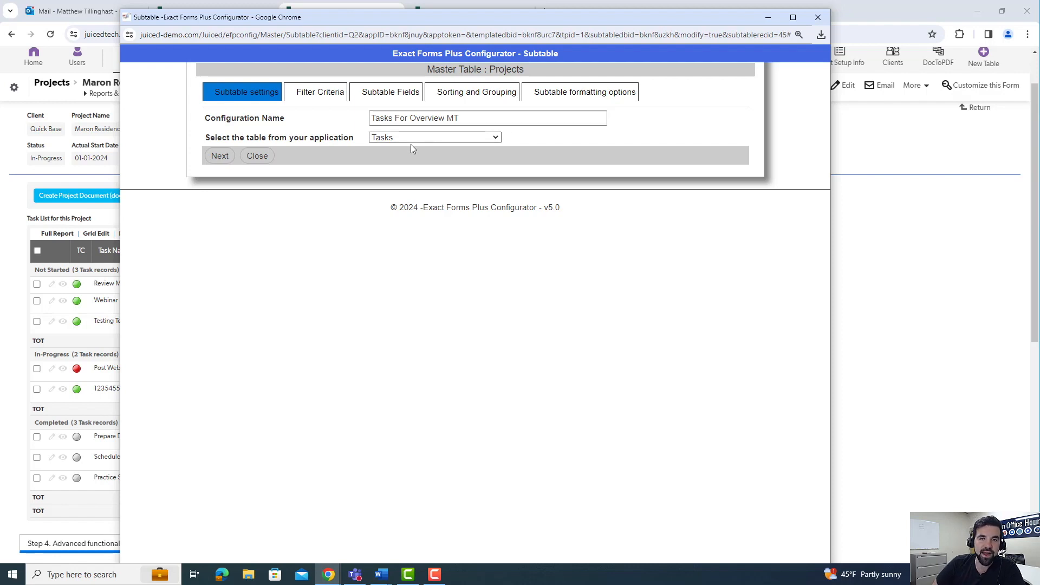
{"action": "left_click_drag", "start_coordinate": [436, 69], "coordinate": [524, 69]}
{"action": "left_click", "coordinate": [524, 69]}
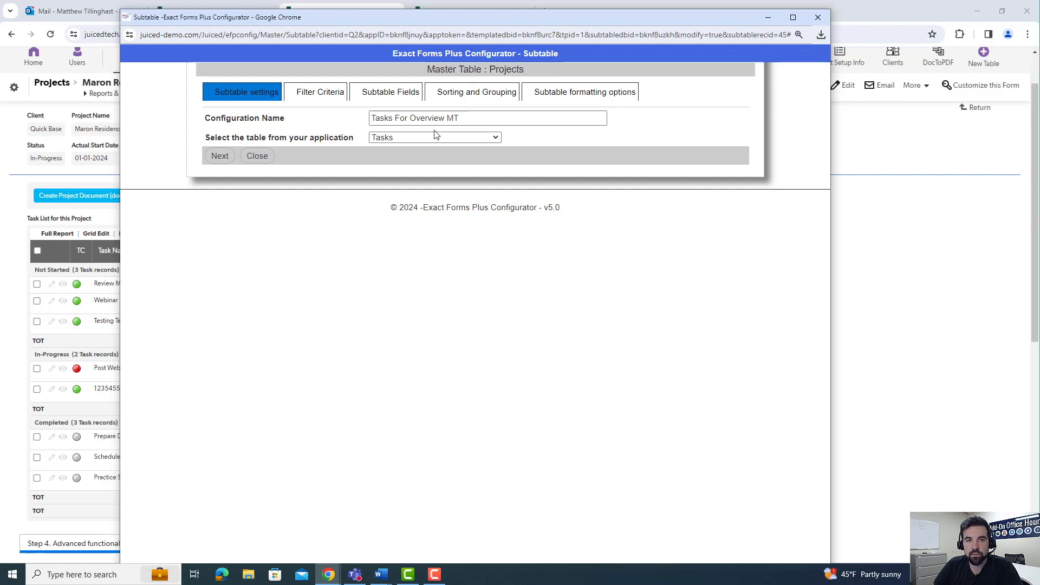
{"action": "left_click", "coordinate": [320, 92]}
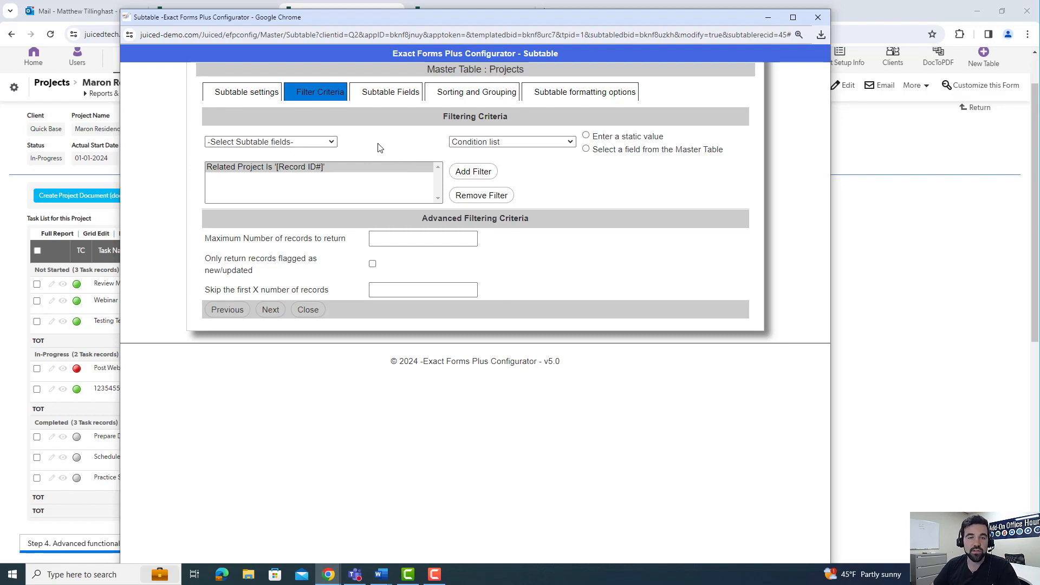
Review the subtable's selected fields, checking the width and column label cells for Task Name and Assigned To Text
{"action": "left_click", "coordinate": [388, 92]}
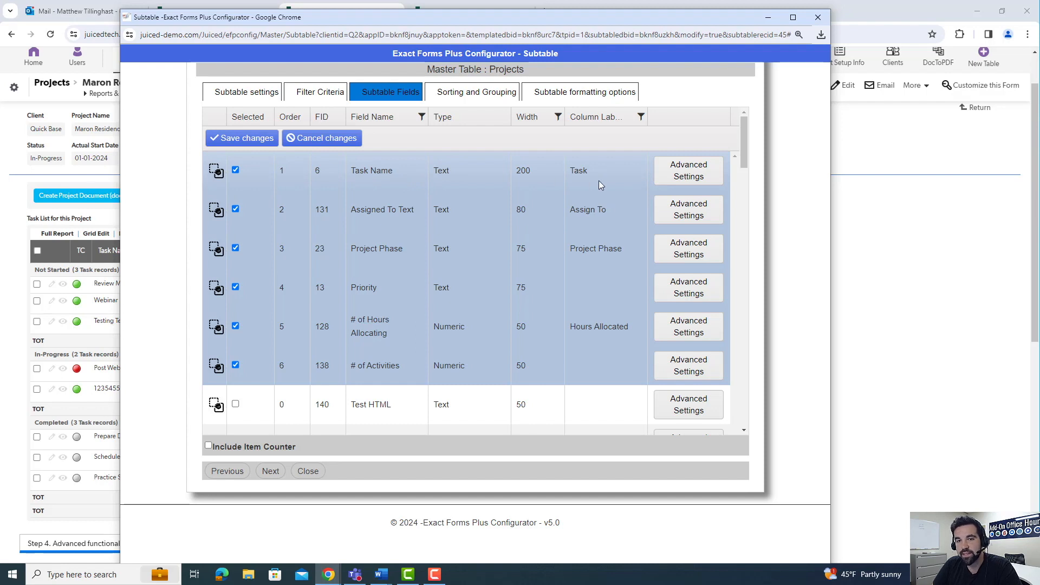
{"action": "left_click", "coordinate": [538, 170]}
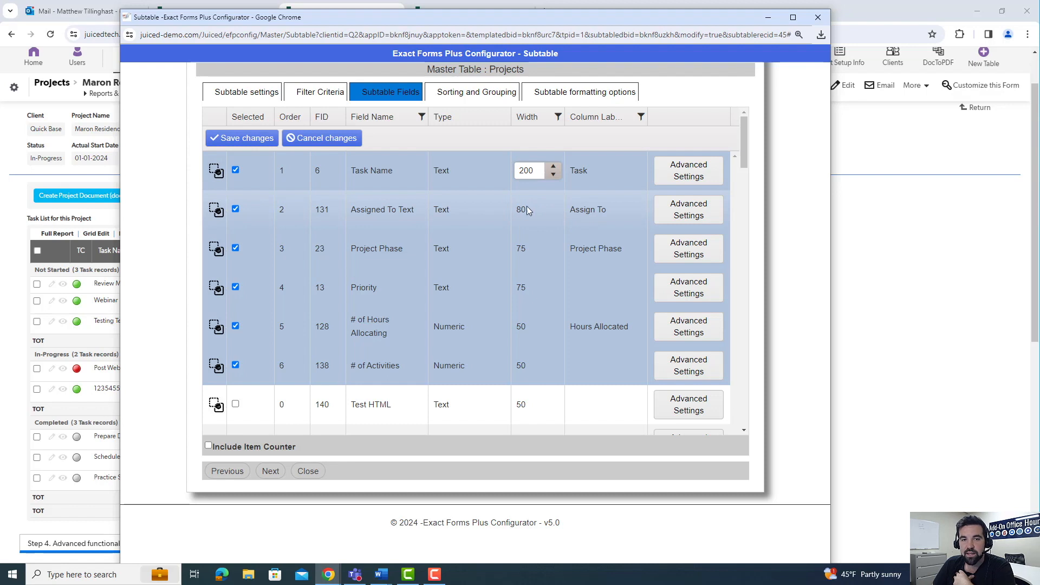
{"action": "left_click", "coordinate": [524, 209]}
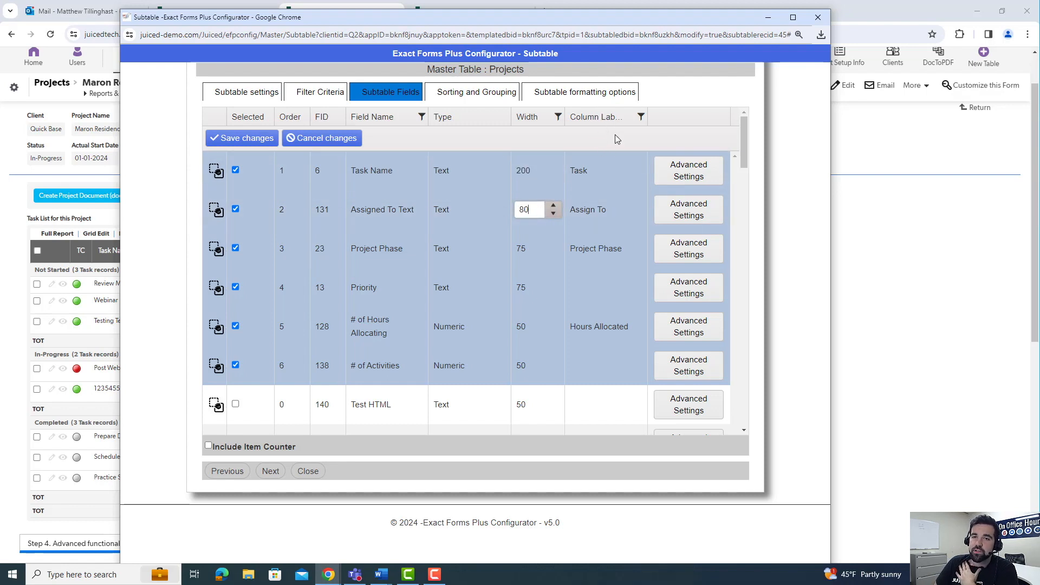
{"action": "left_click", "coordinate": [604, 170]}
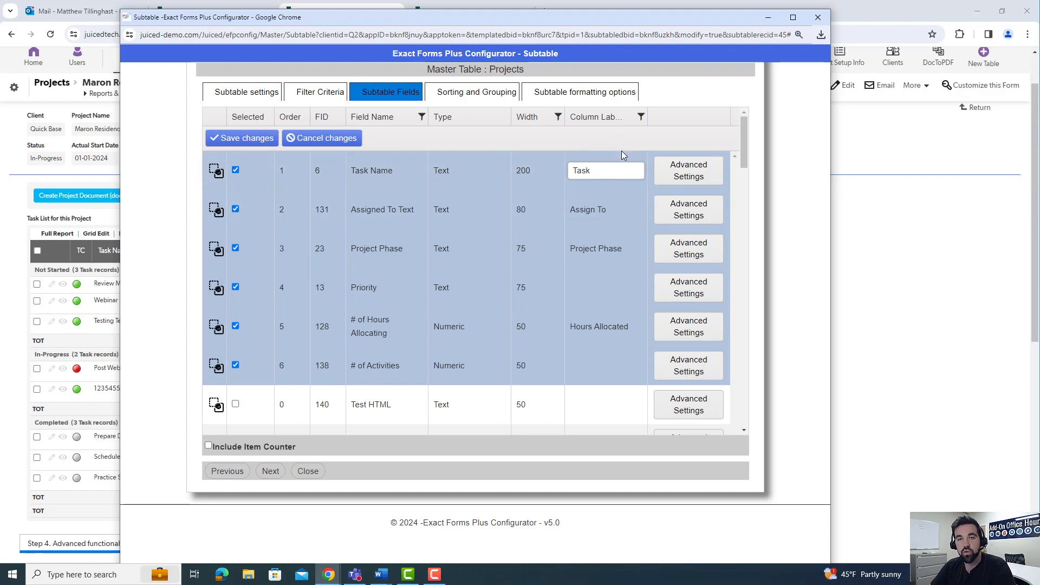
{"action": "left_click", "coordinate": [611, 209]}
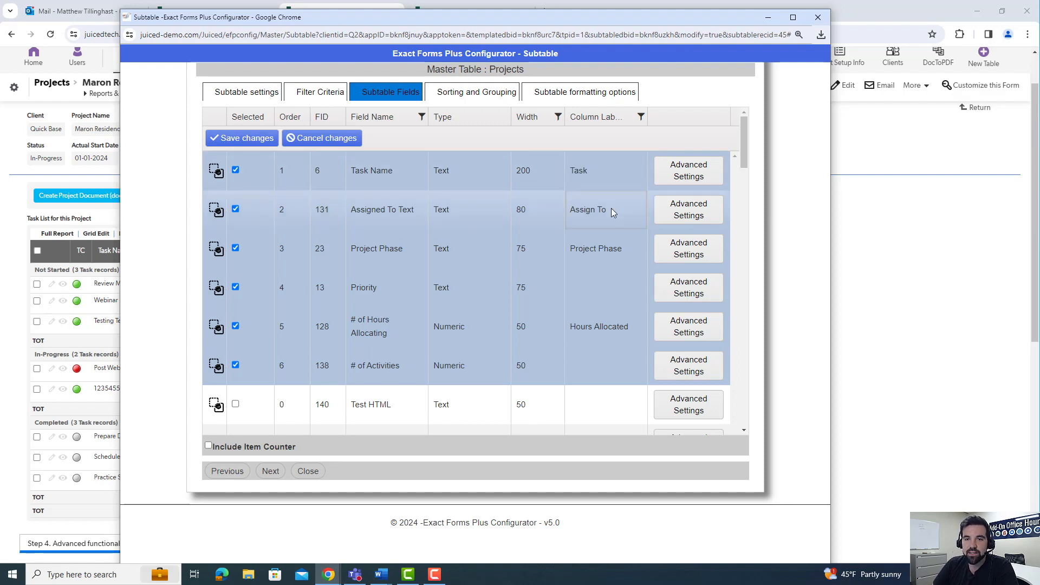
{"action": "left_click", "coordinate": [600, 164]}
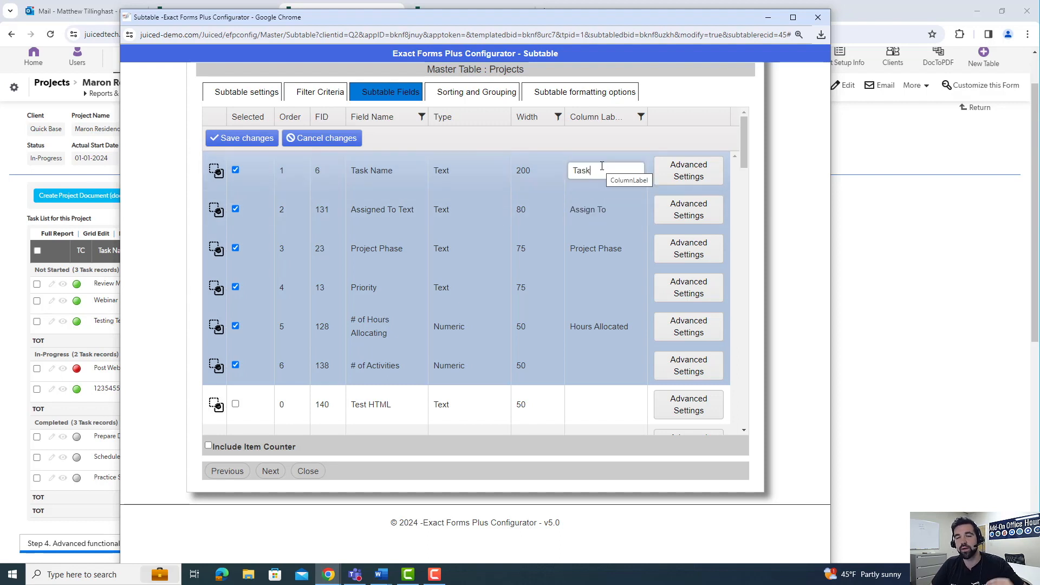
Review the subtable's sorting and grouping options, including the subtotal and grand total label settings
{"action": "left_click", "coordinate": [491, 94]}
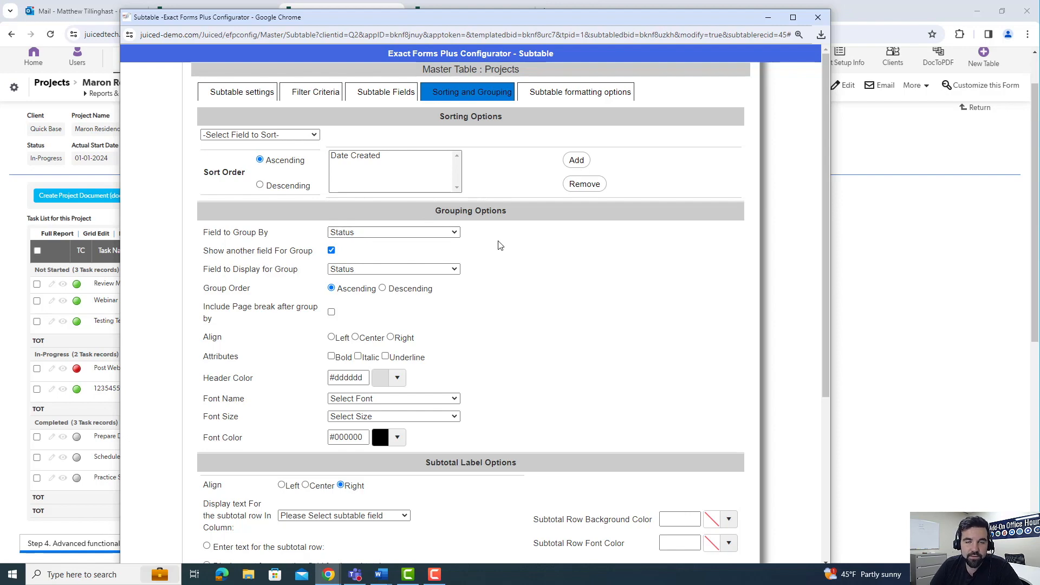
{"action": "scroll", "coordinate": [457, 220], "scroll_direction": "down", "scroll_amount": 4}
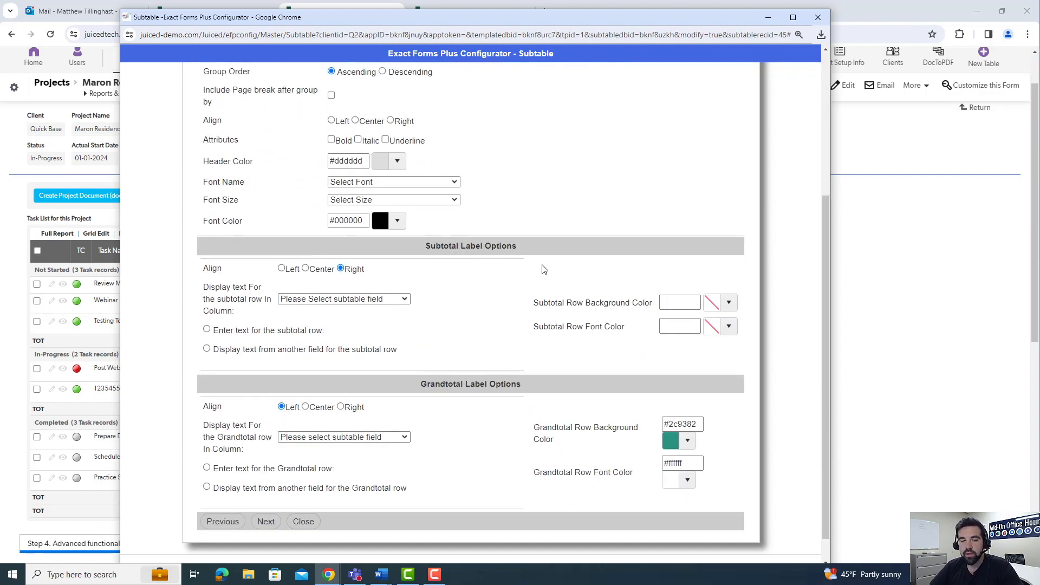
Review the remaining label options and the subtable formatting options for borders, headers and row shading, and close the configurator window
{"action": "scroll", "coordinate": [580, 363], "scroll_direction": "down", "scroll_amount": 1}
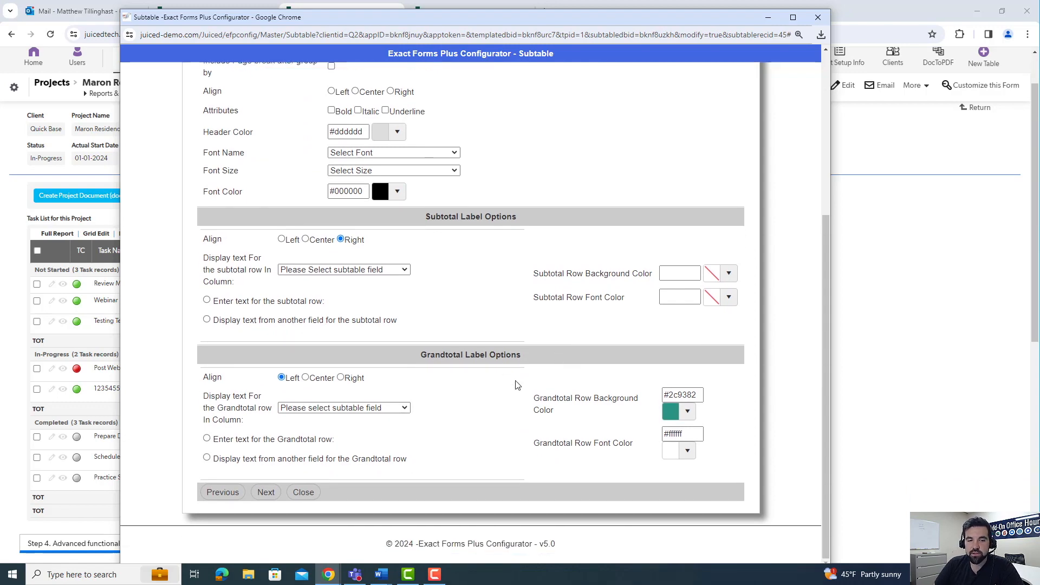
{"action": "scroll", "coordinate": [549, 339], "scroll_direction": "up", "scroll_amount": 5}
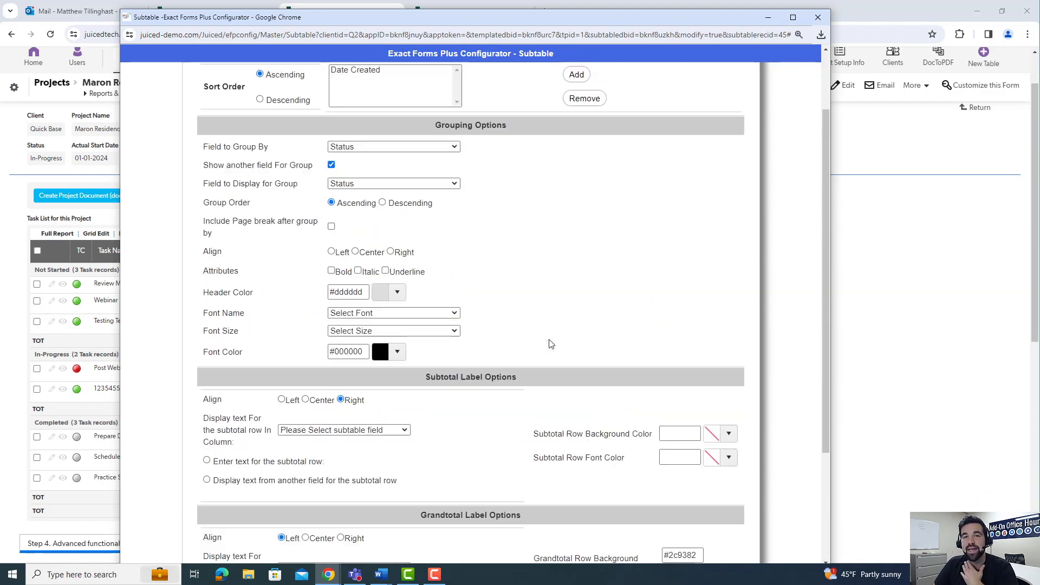
{"action": "left_click", "coordinate": [575, 93]}
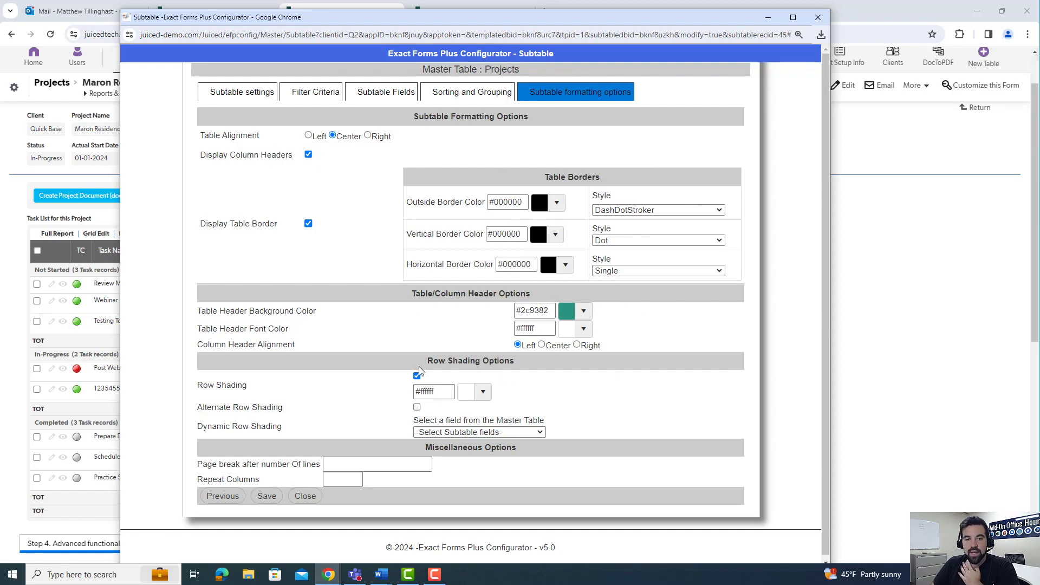
{"action": "left_click", "coordinate": [819, 19]}
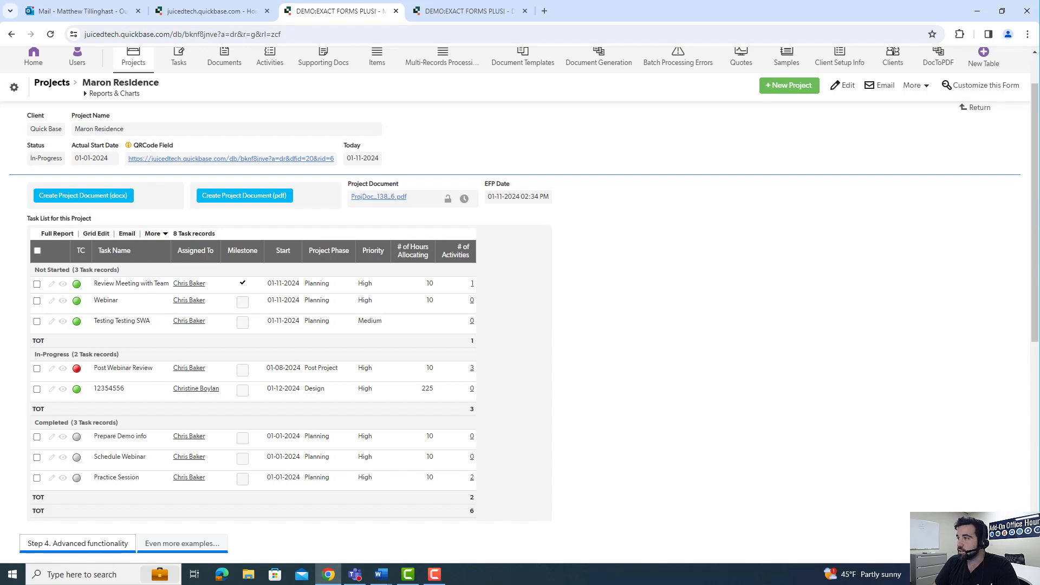
Switch to the Word template to highlight the ~strid=45~ placeholder, and return to the Maron Residence project record in Quickbase
{"action": "key", "text": "alt+Tab"}
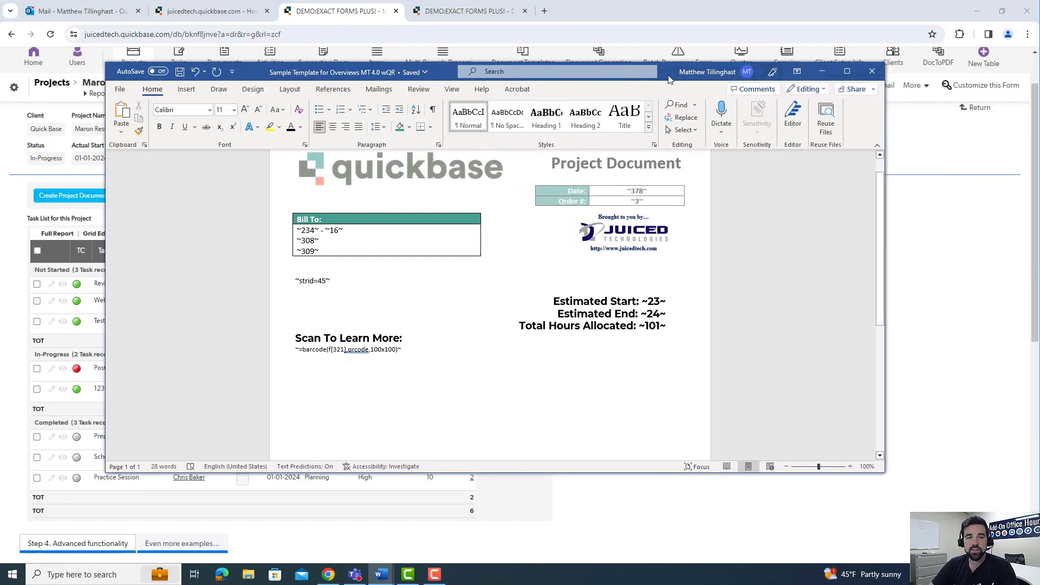
{"action": "left_click_drag", "start_coordinate": [333, 282], "coordinate": [296, 283]}
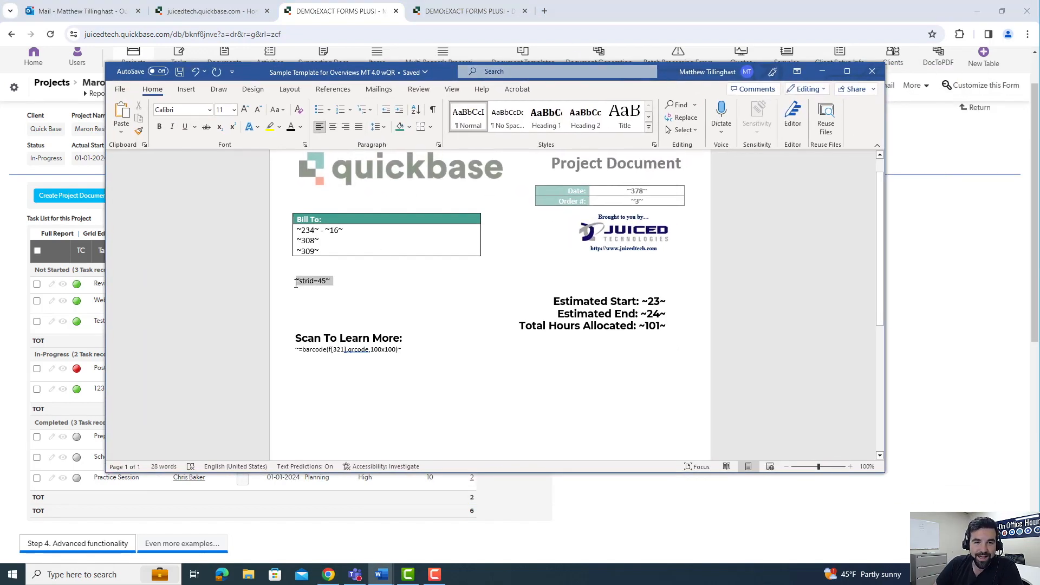
{"action": "left_click", "coordinate": [416, 291]}
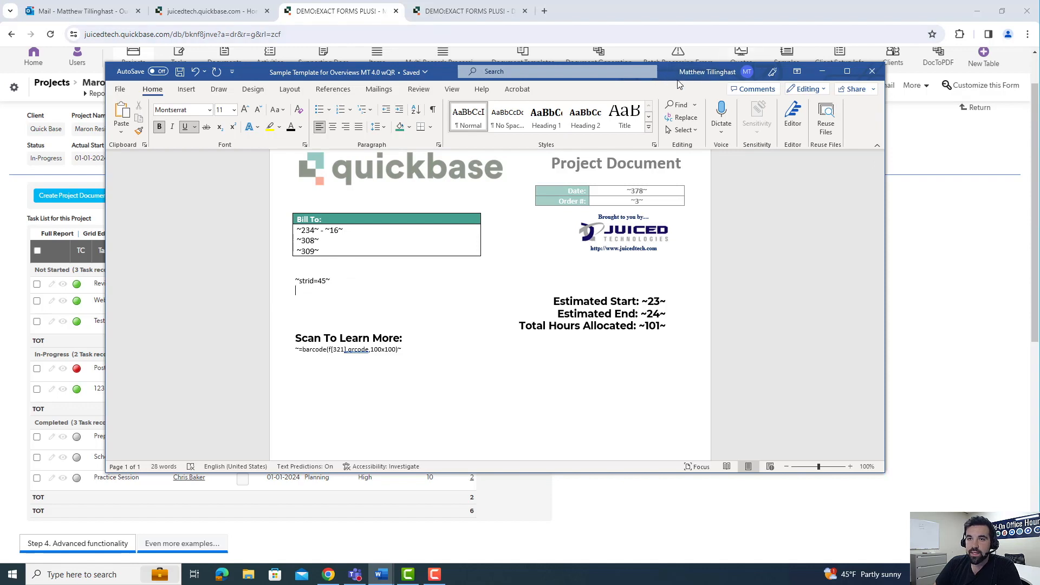
{"action": "key", "text": "alt+Tab"}
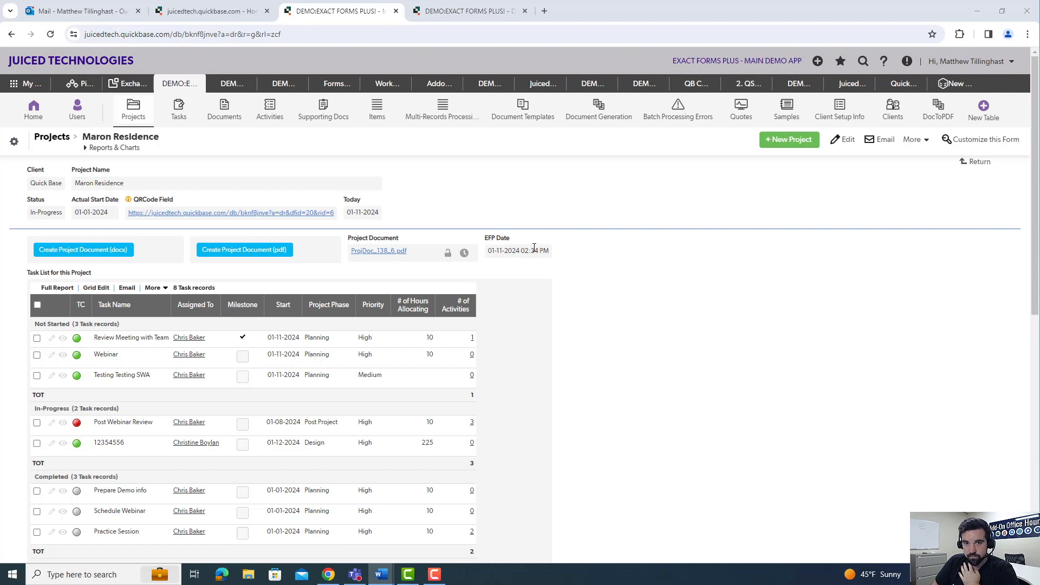
{"action": "left_click", "coordinate": [602, 238]}
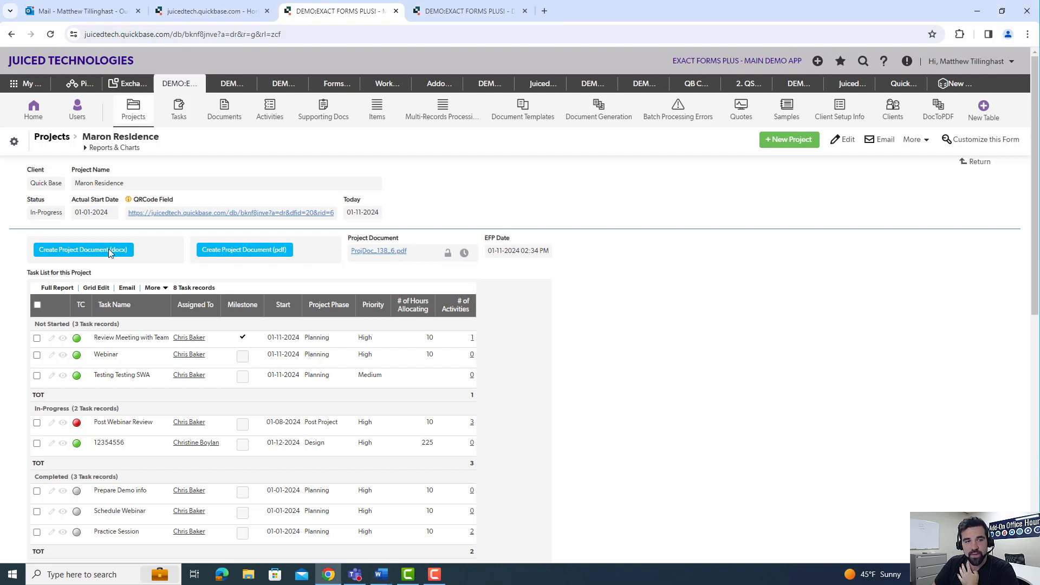